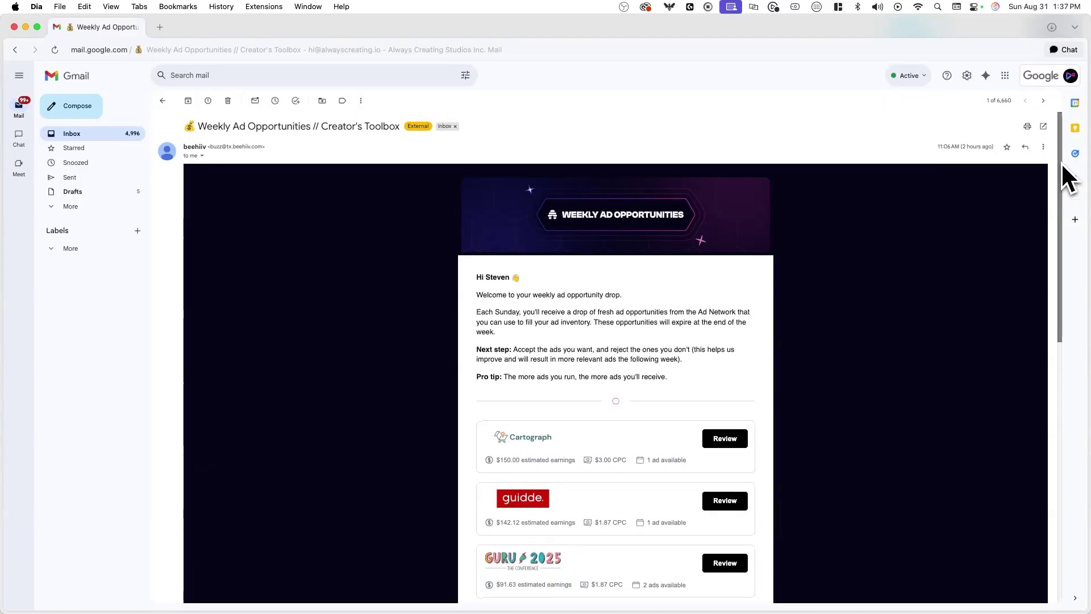
left_click_drag(1063, 166, 1065, 194)
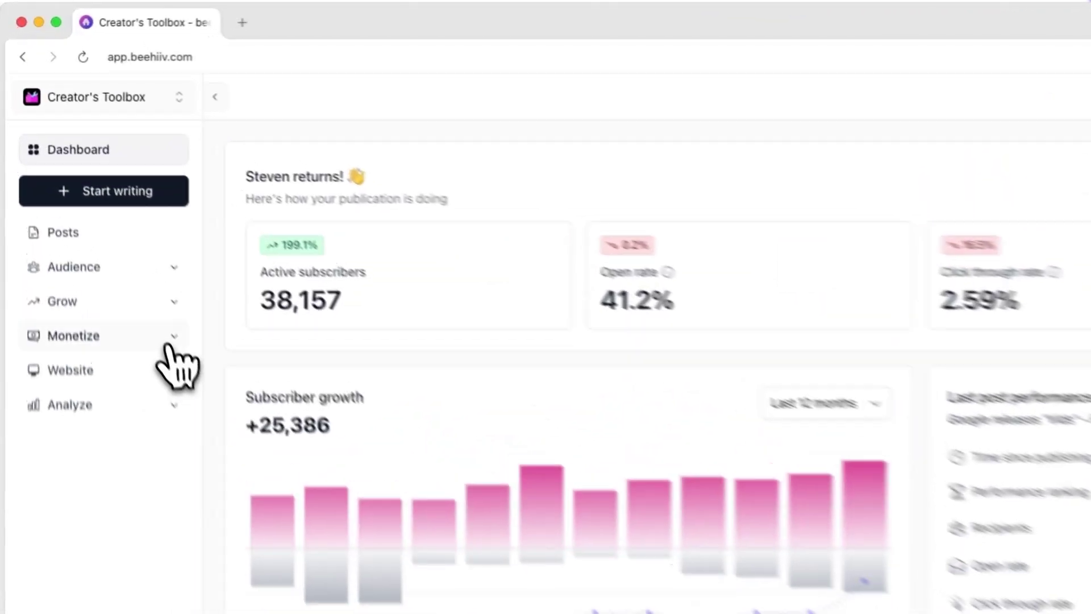
Step: Open the Cartograph ad offer's setup from the Monetize > Ads inbox
left_click(170, 343)
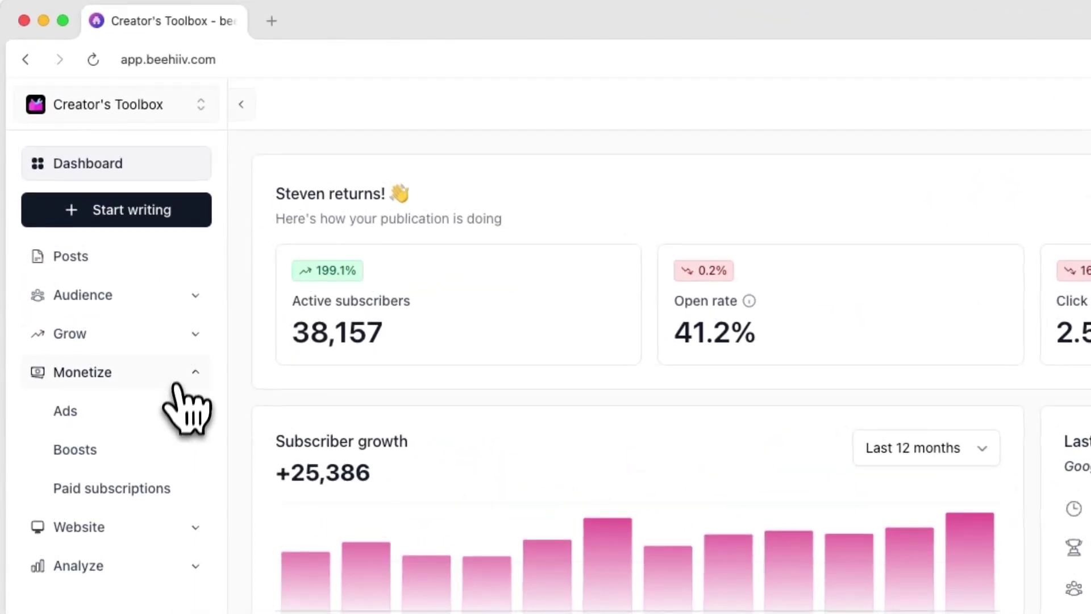
left_click(160, 379)
left_click(211, 273)
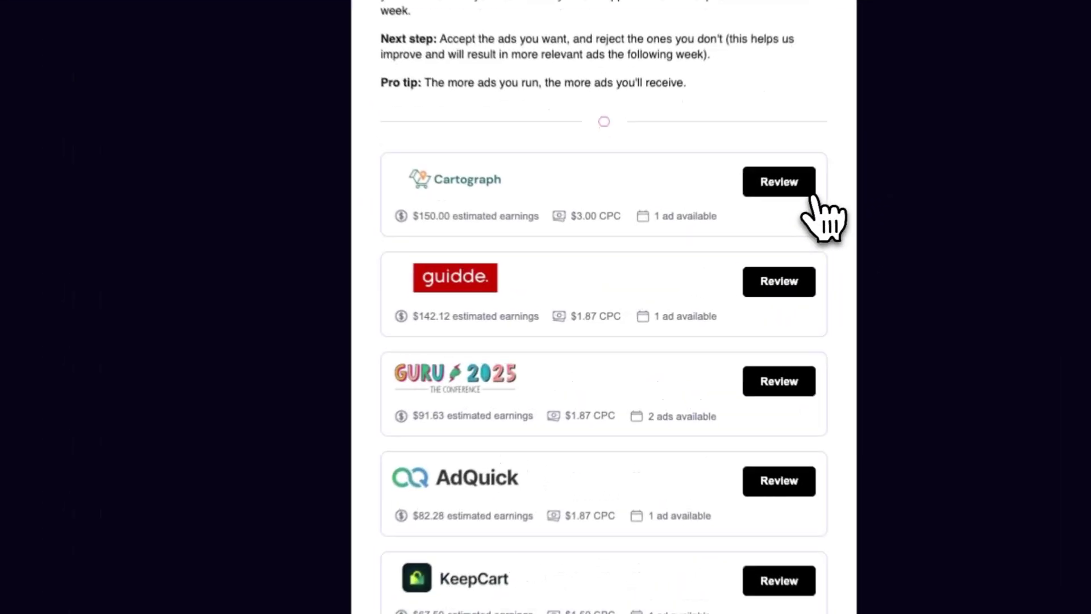
left_click(739, 230)
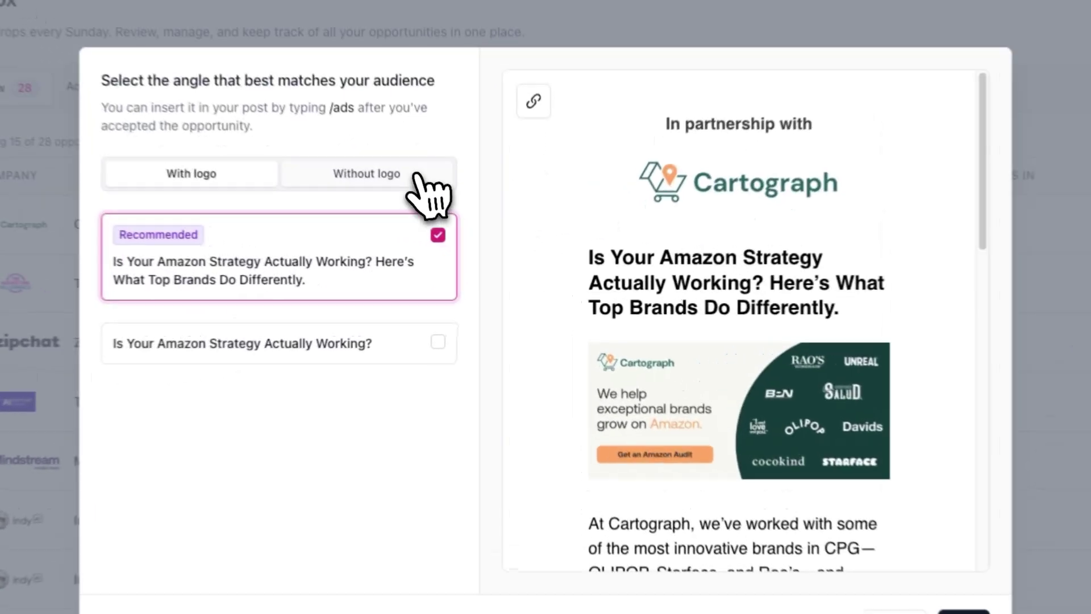
Step: Choose the recommended with-logo angle 'Is Your Amazon Strategy Actually Working?' for the Cartograph ad
left_click(449, 224)
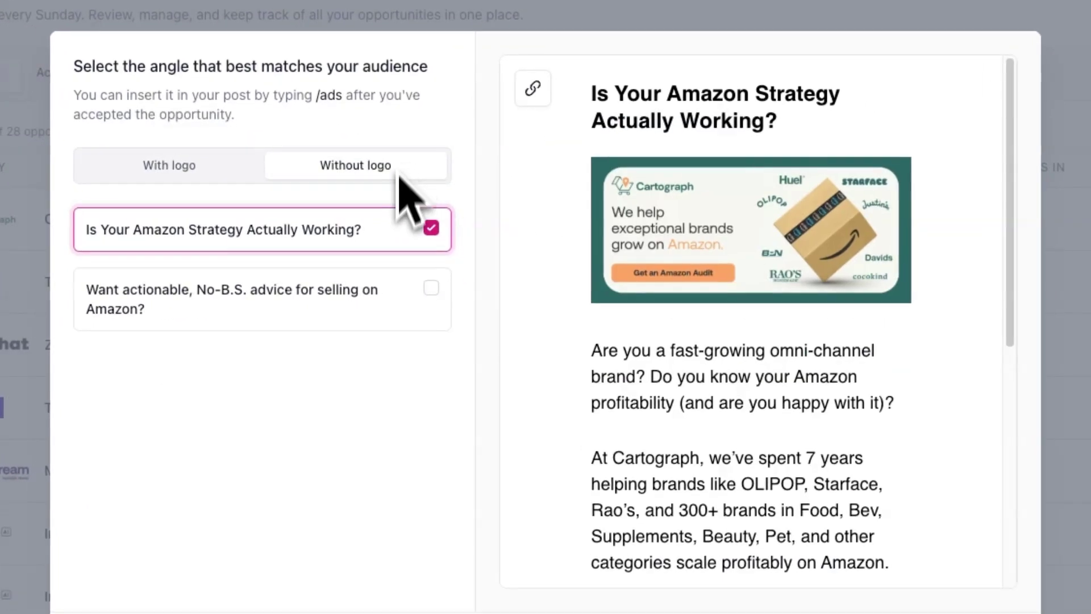
left_click(403, 316)
left_click(193, 173)
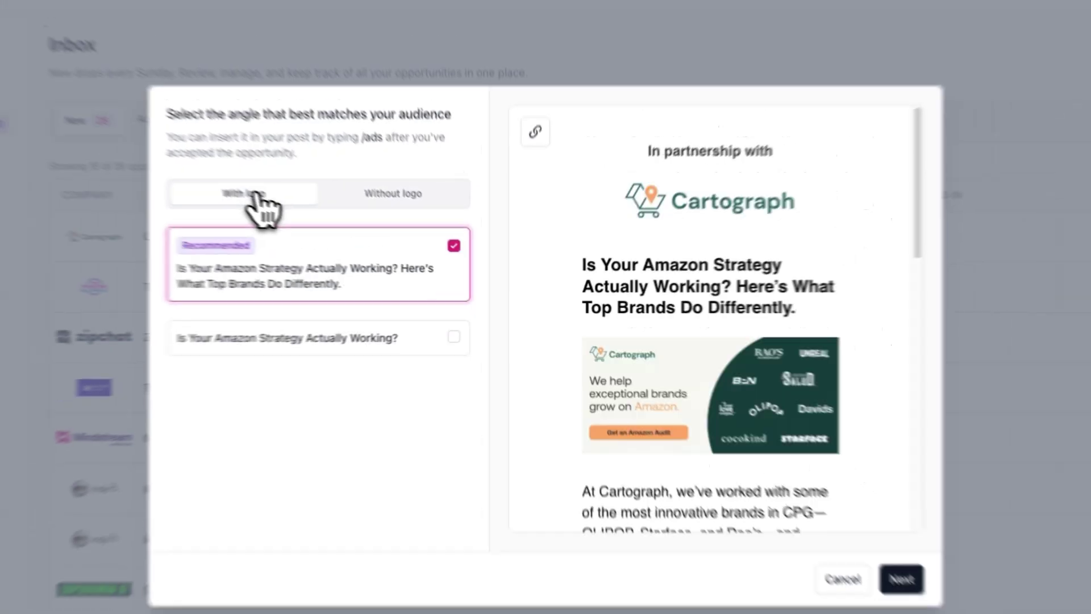
left_click(309, 339)
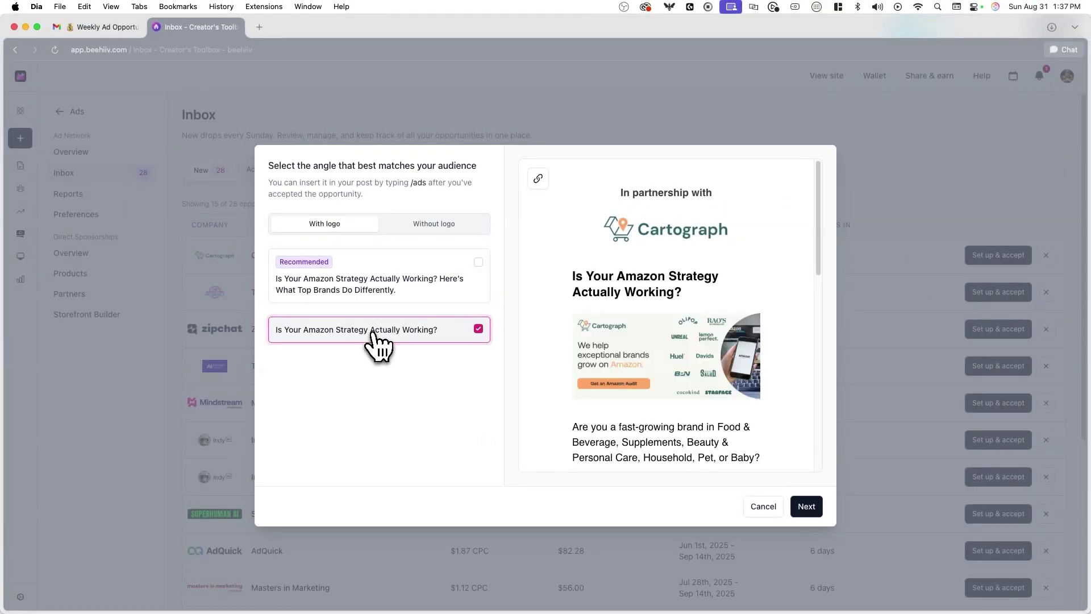
left_click(370, 281)
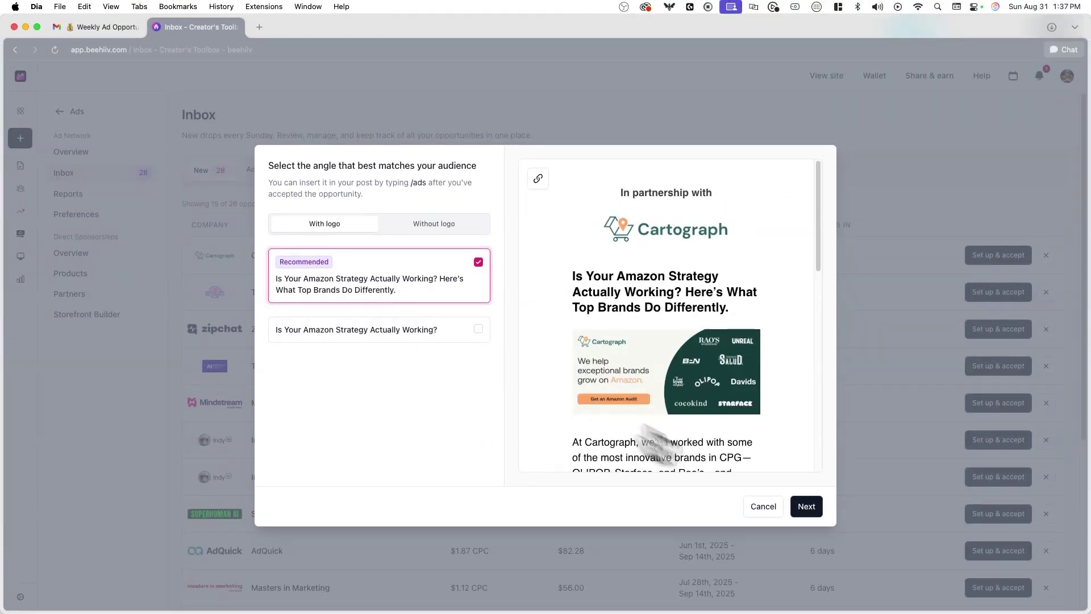
left_click(807, 507)
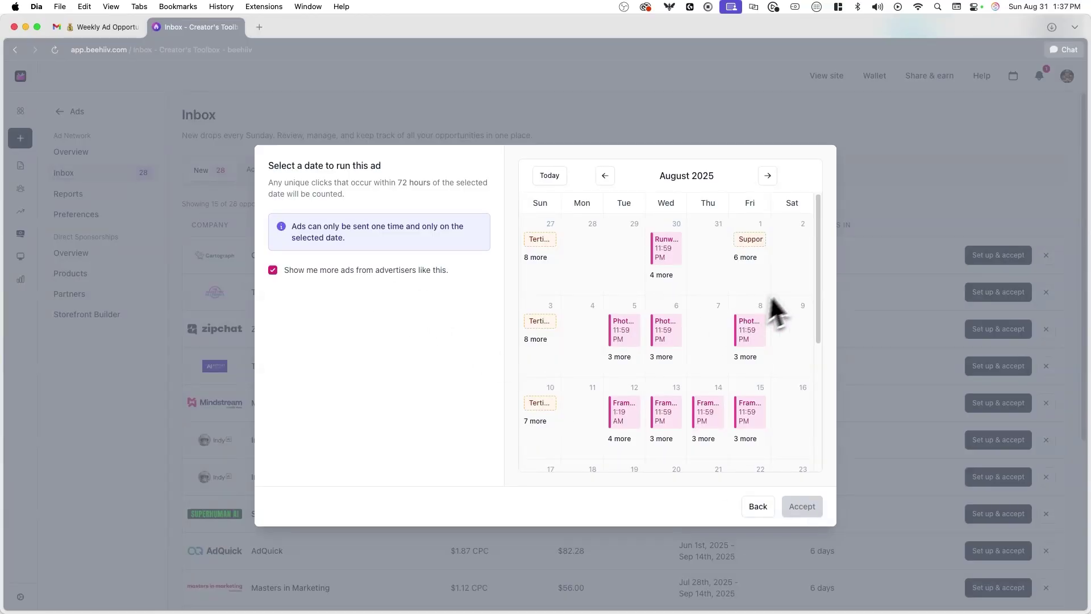
Step: Accept the Cartograph ad with a run date of Friday, September 12, 2025
left_click_drag(817, 264, 825, 386)
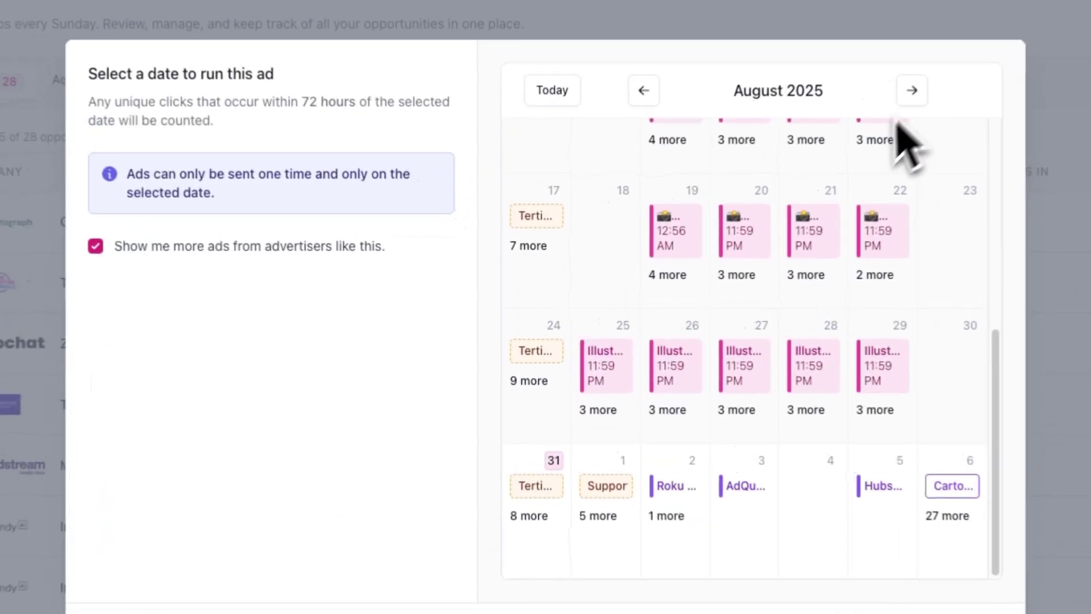
left_click(913, 90)
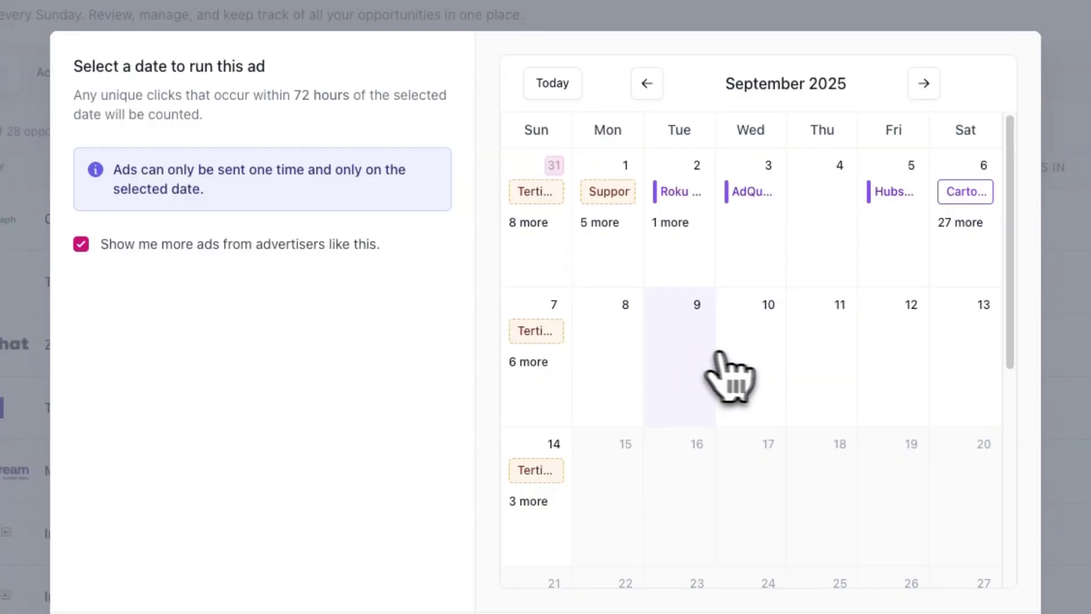
left_click(878, 364)
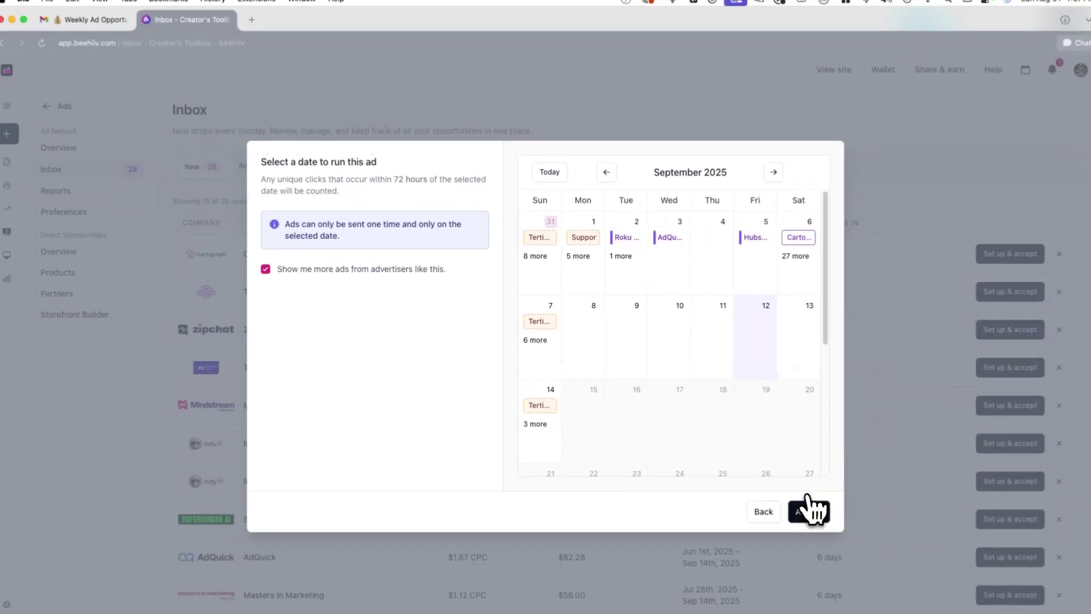
left_click(982, 613)
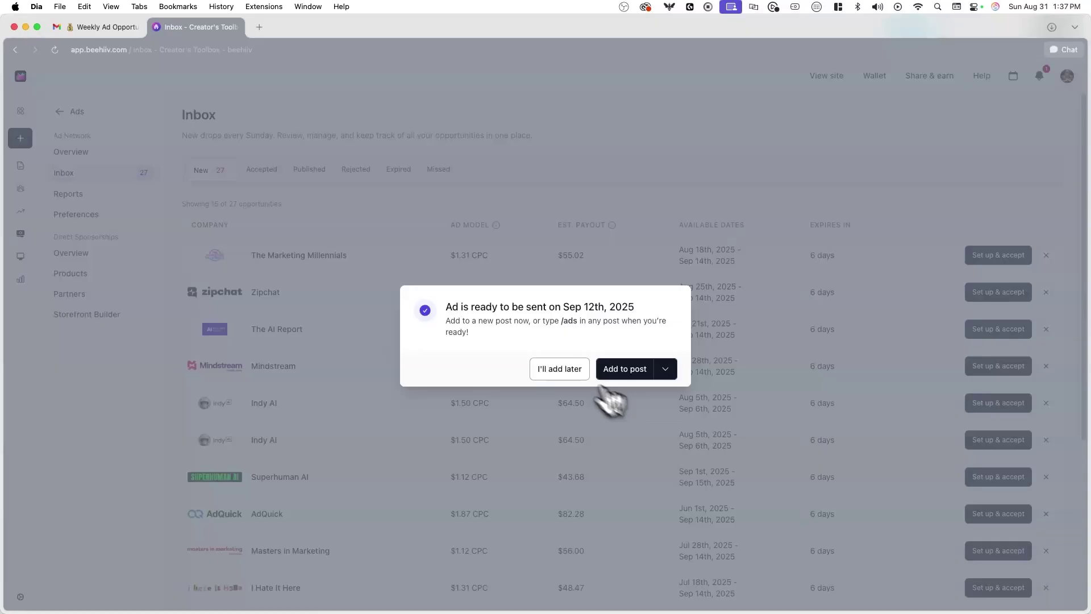
Step: Defer adding the Cartograph ad to a post and view the Zipchat offer's setup
left_click(574, 374)
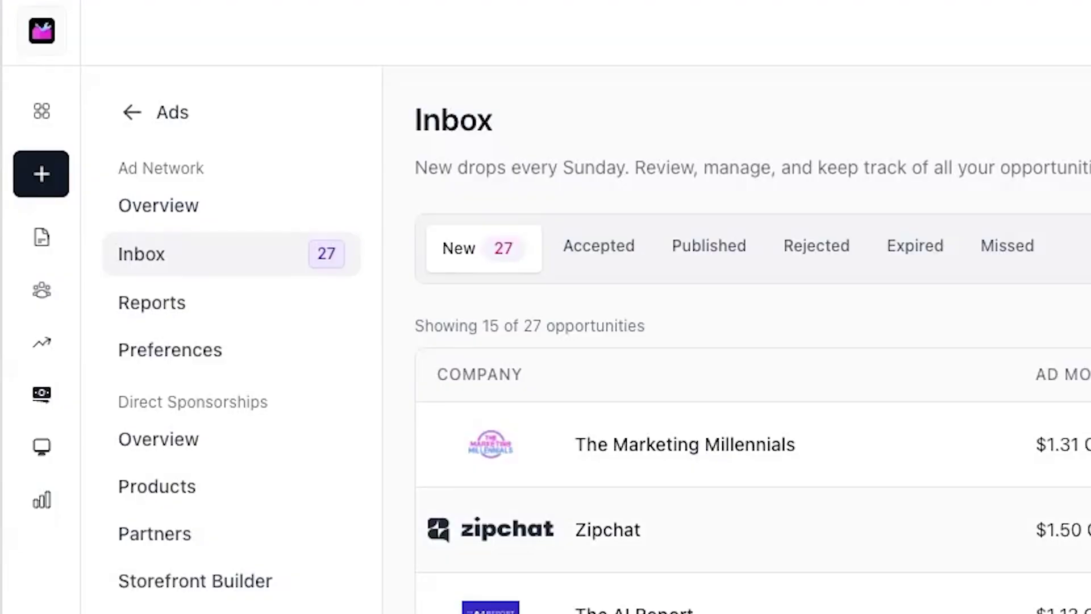
left_click(501, 301)
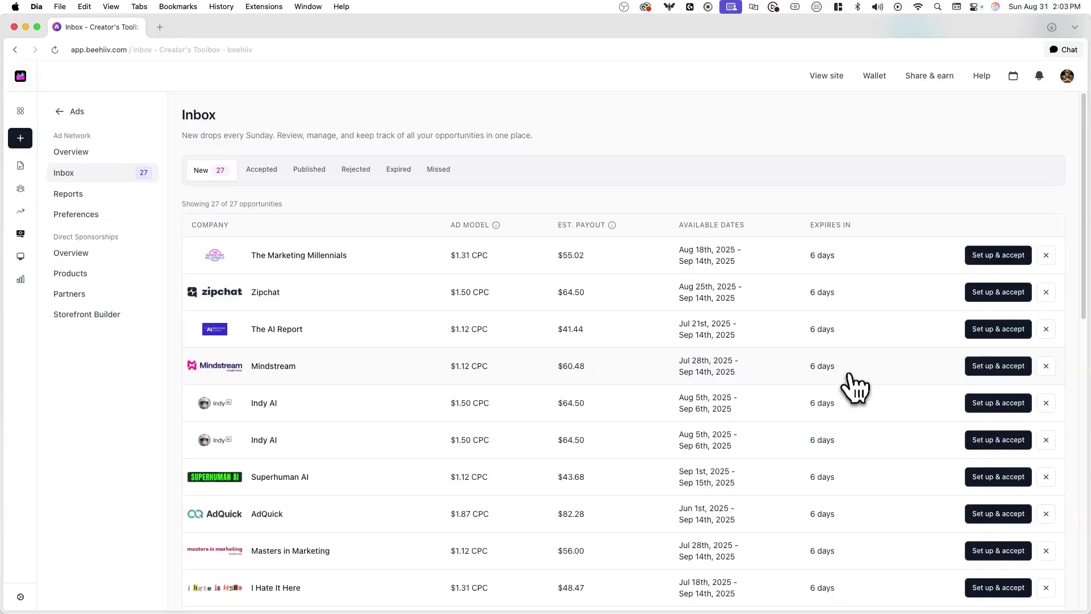
Step: Reject an inbox ad offer because the advertiser is not a good fit for the audience
left_click(1017, 284)
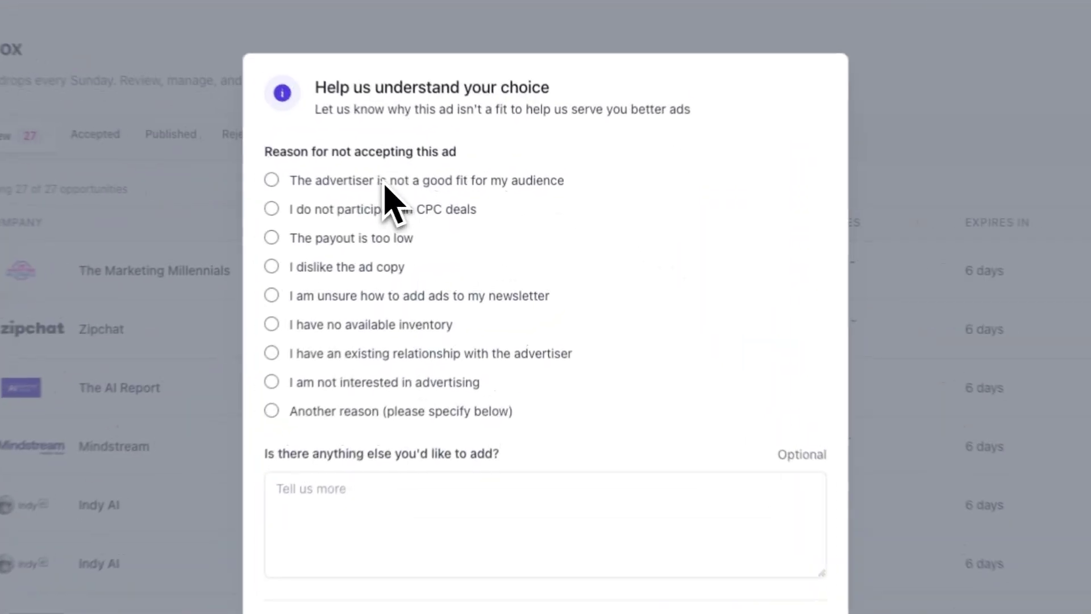
left_click(385, 185)
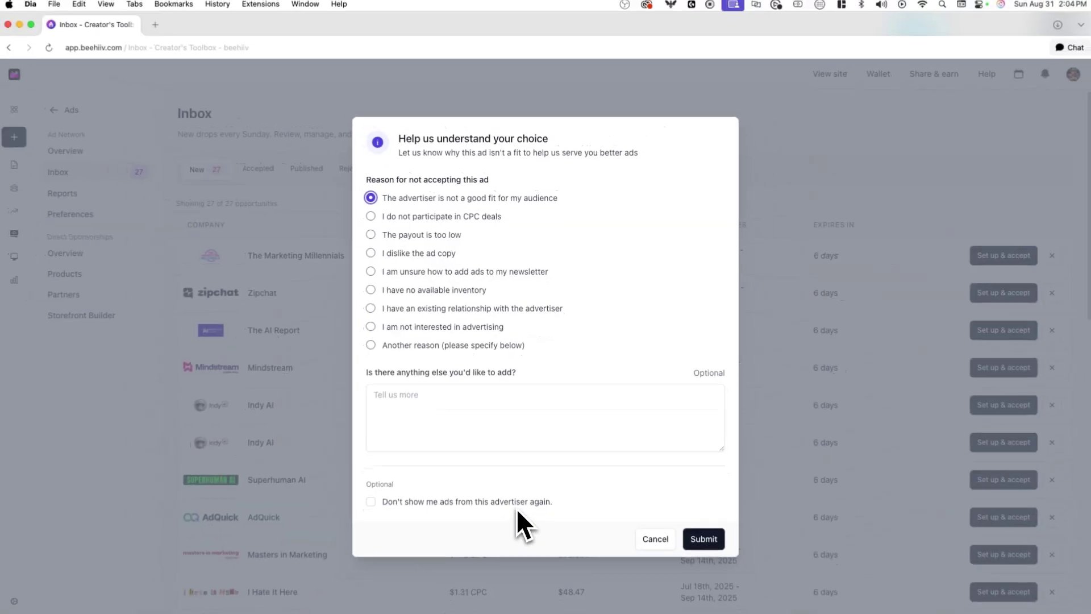
left_click(710, 536)
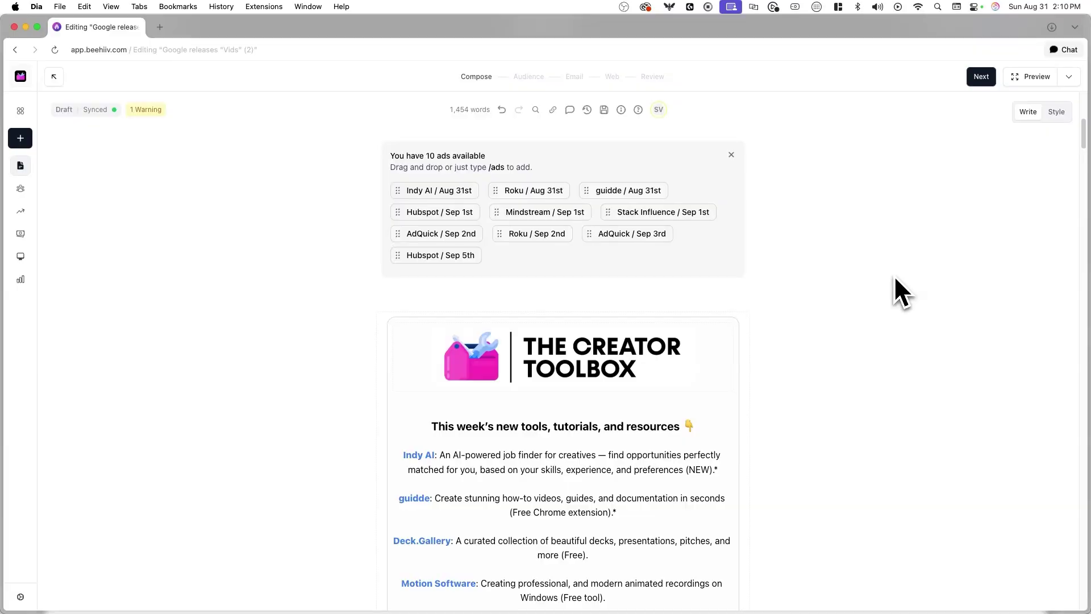
Step: Replace a dragged-in Indy AI ad with a Cartograph advertisement block inserted via /ads
left_click_drag(290, 223, 387, 443)
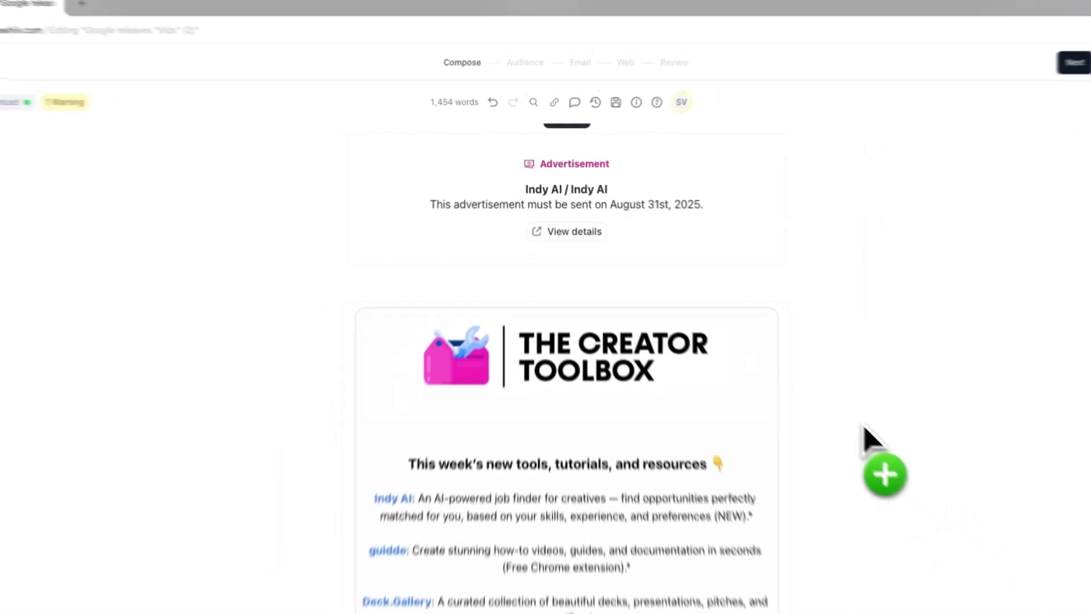
key("BackSpace")
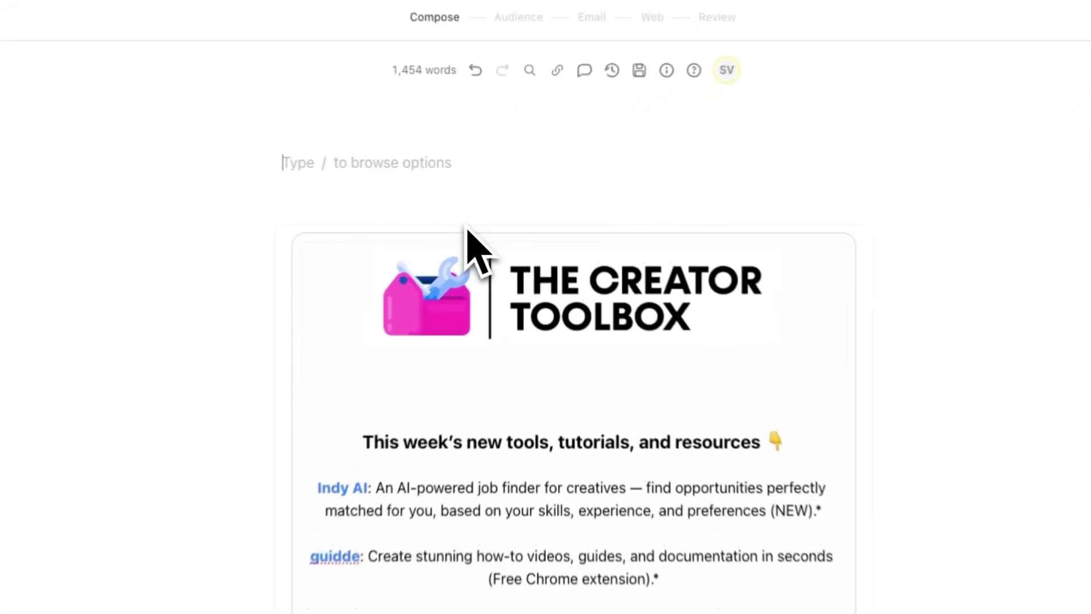
type("/ads")
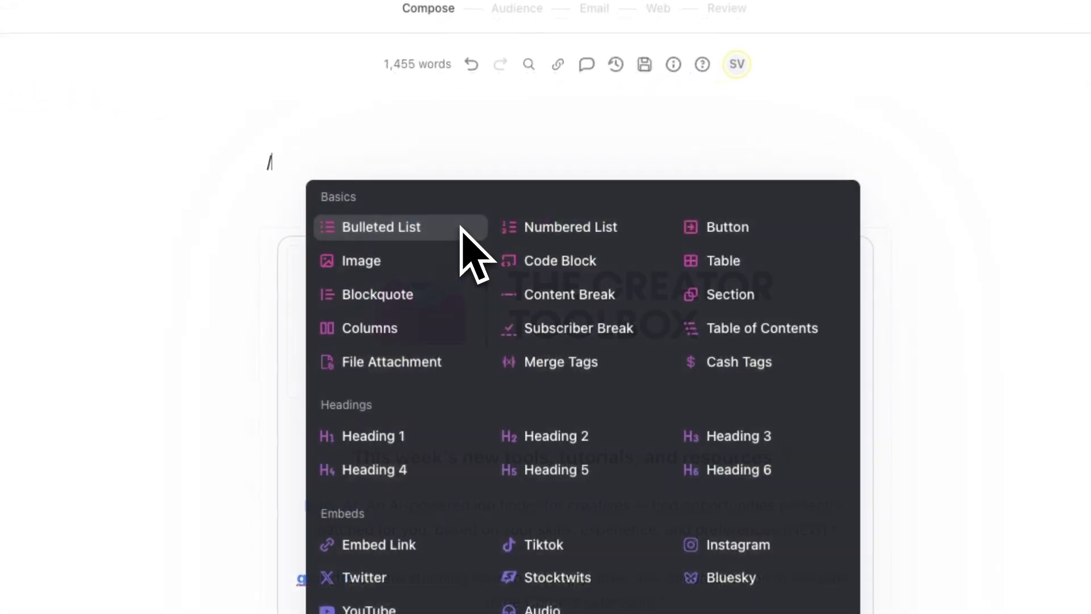
left_click(445, 237)
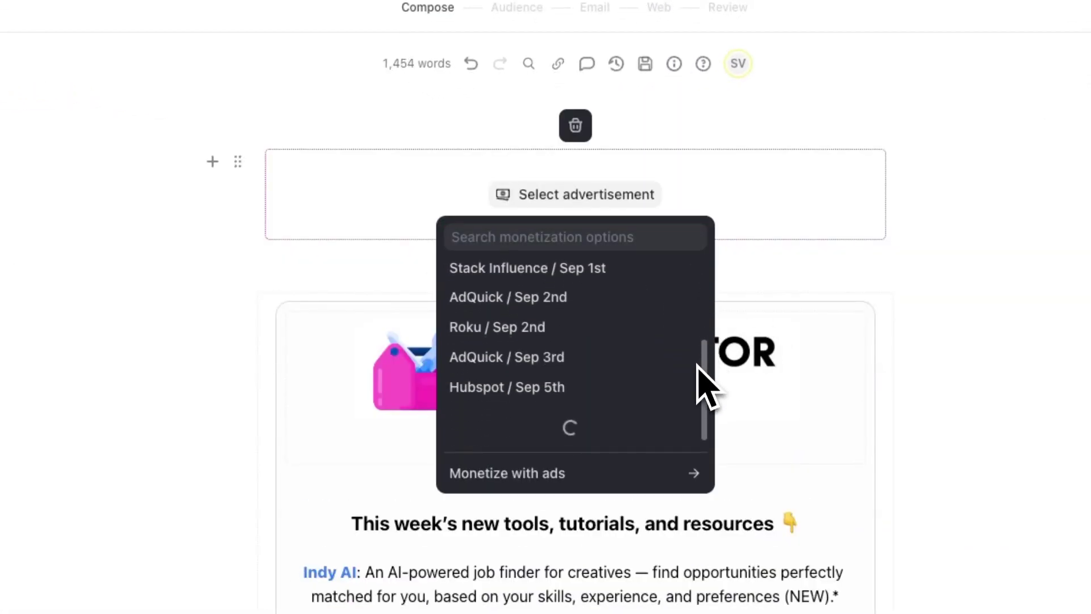
left_click(681, 405)
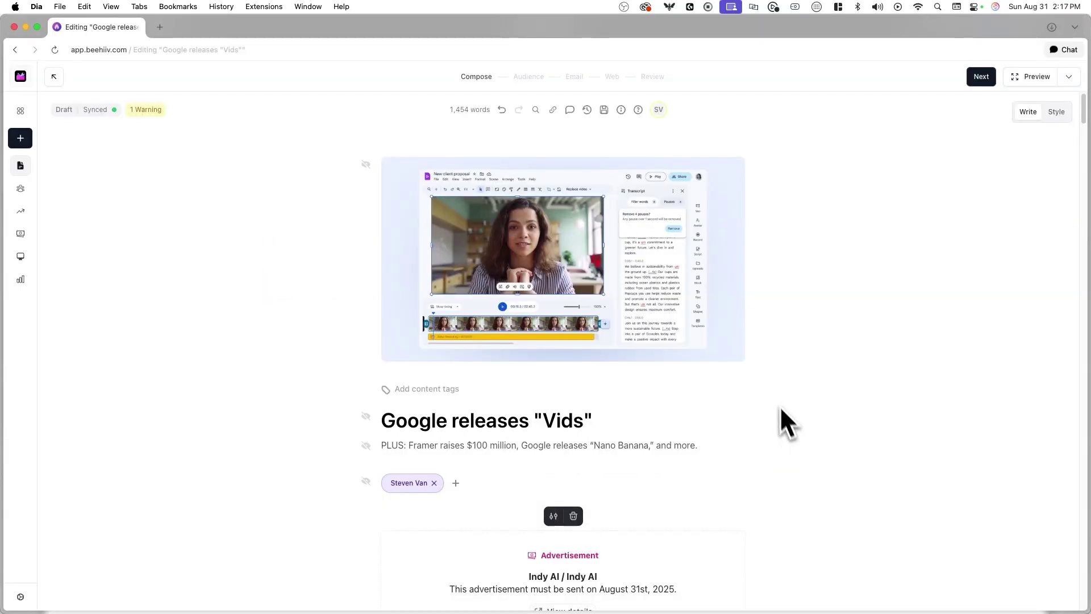
left_click(654, 78)
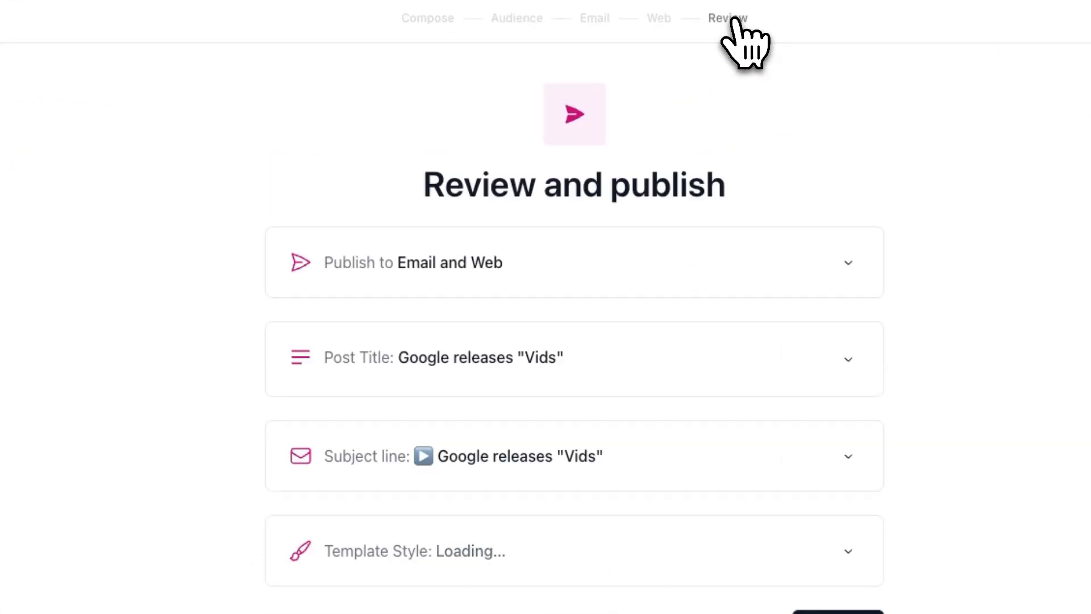
Step: Bring up the post's schedule-for-later date and time picker
left_click(838, 612)
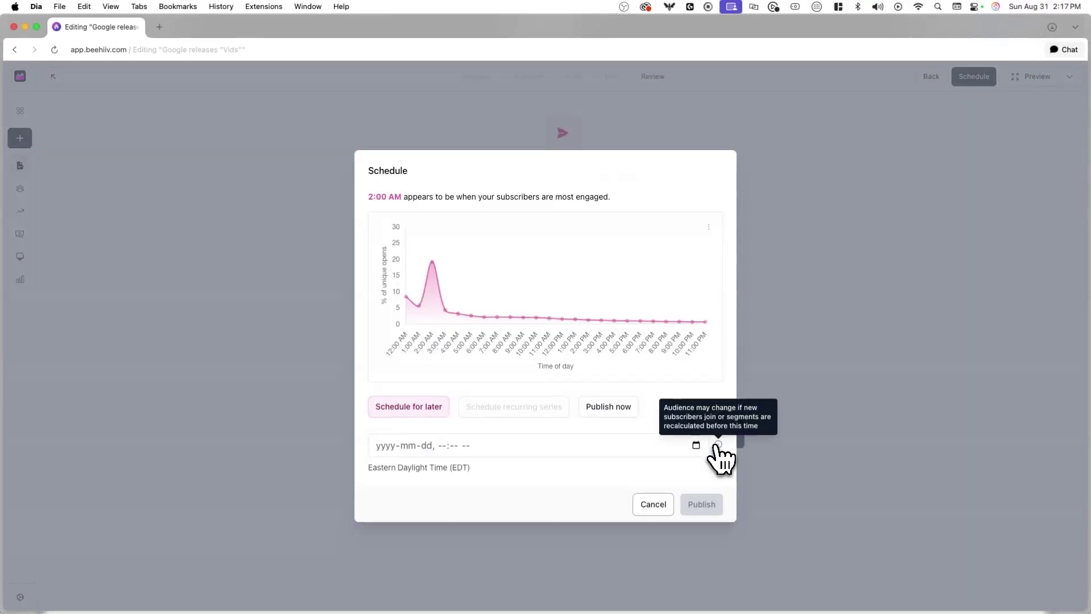
left_click(698, 444)
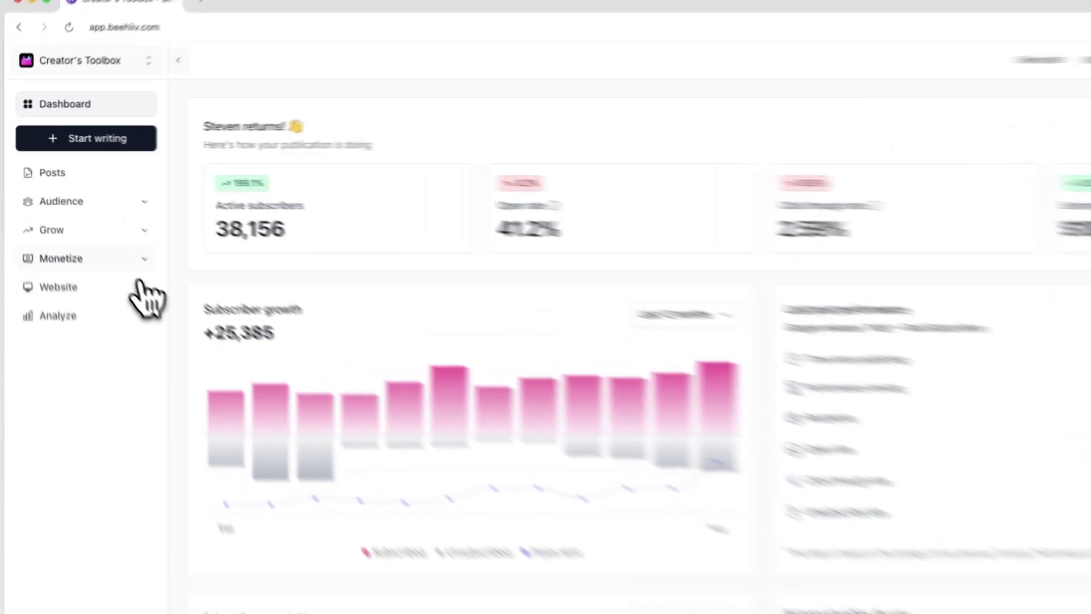
Step: Open the Authory August 24, 2025 report from Monetize > Ads > Reports
left_click(172, 301)
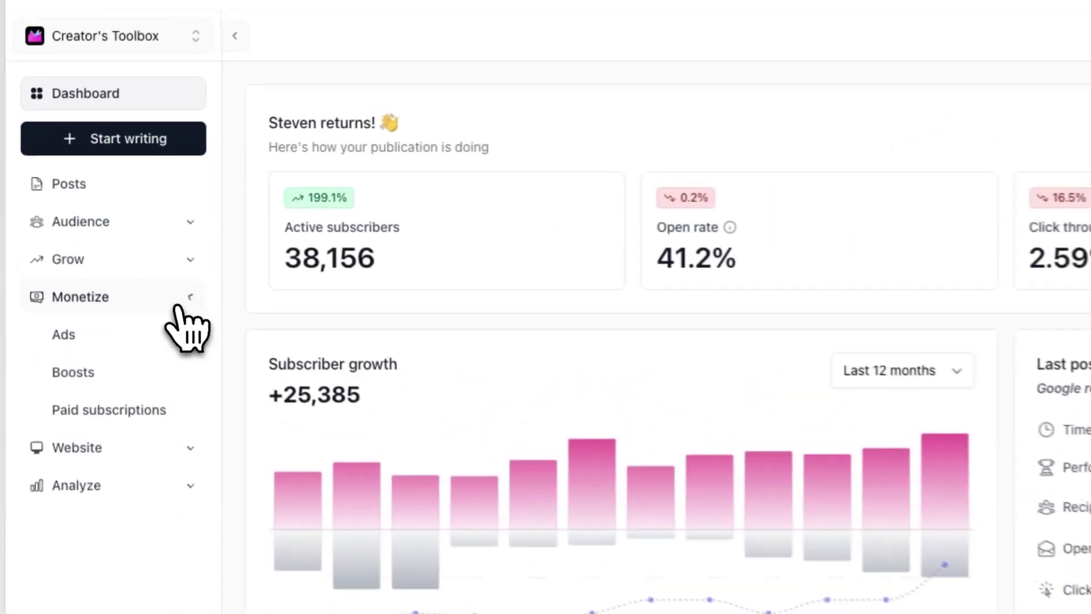
left_click(178, 341)
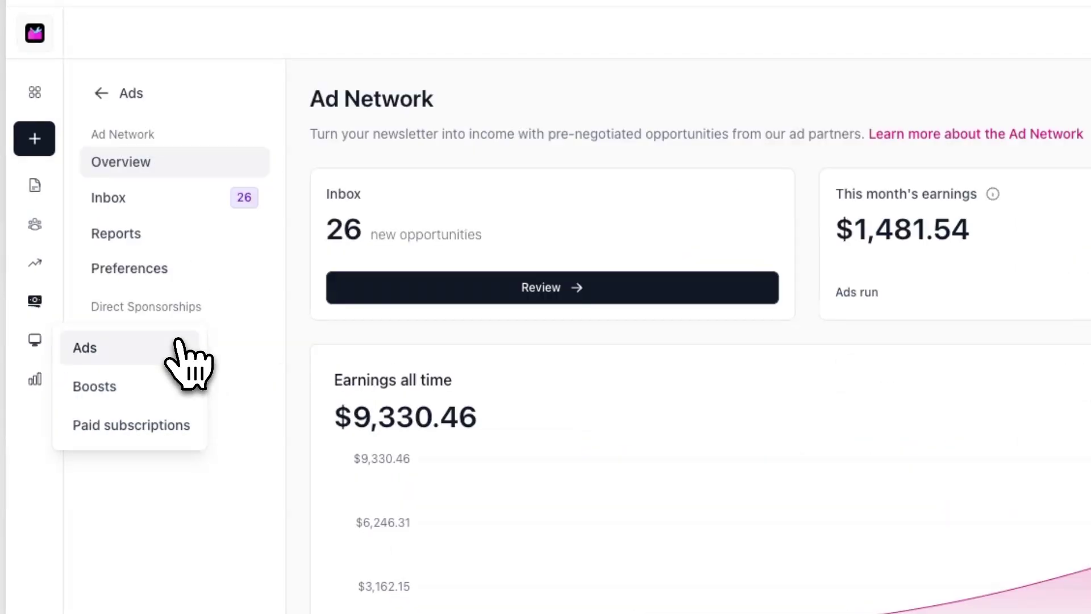
left_click(200, 236)
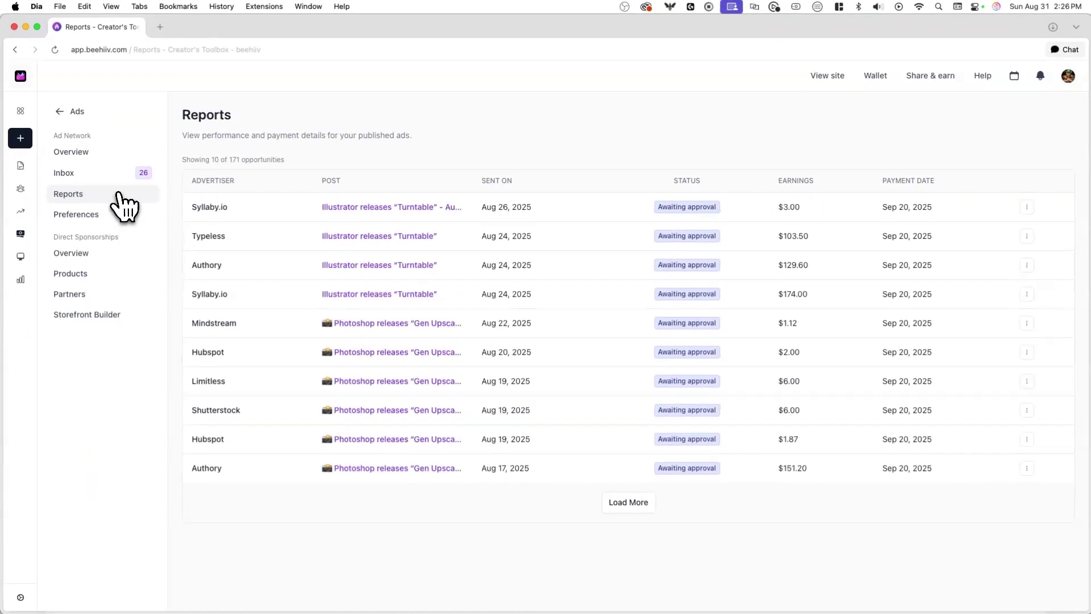
left_click(197, 263)
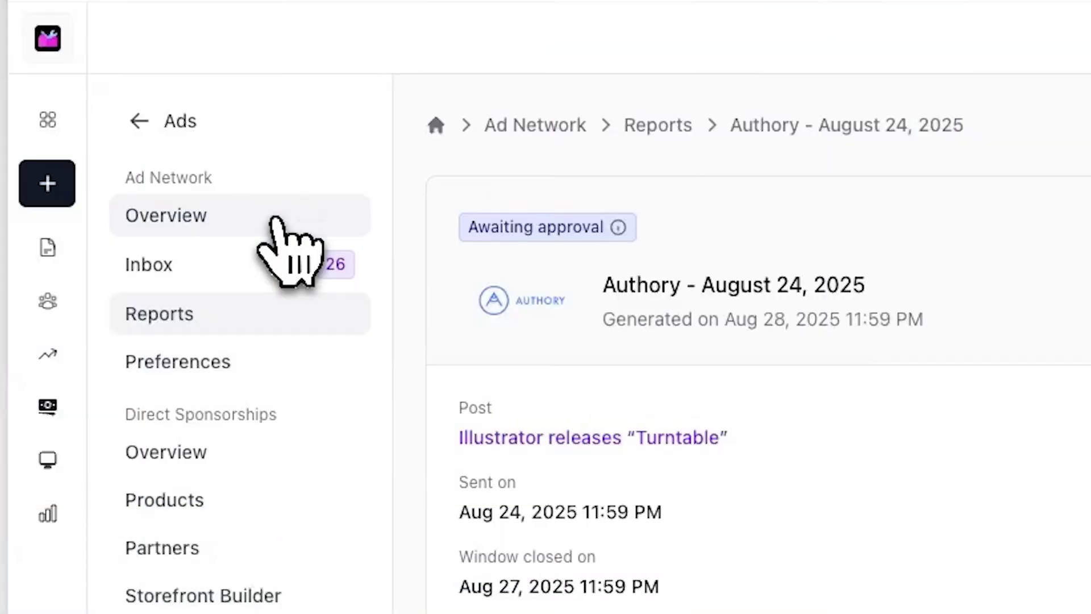
Step: Return to the Ad Network overview and scroll down to the new opportunities list
left_click(277, 219)
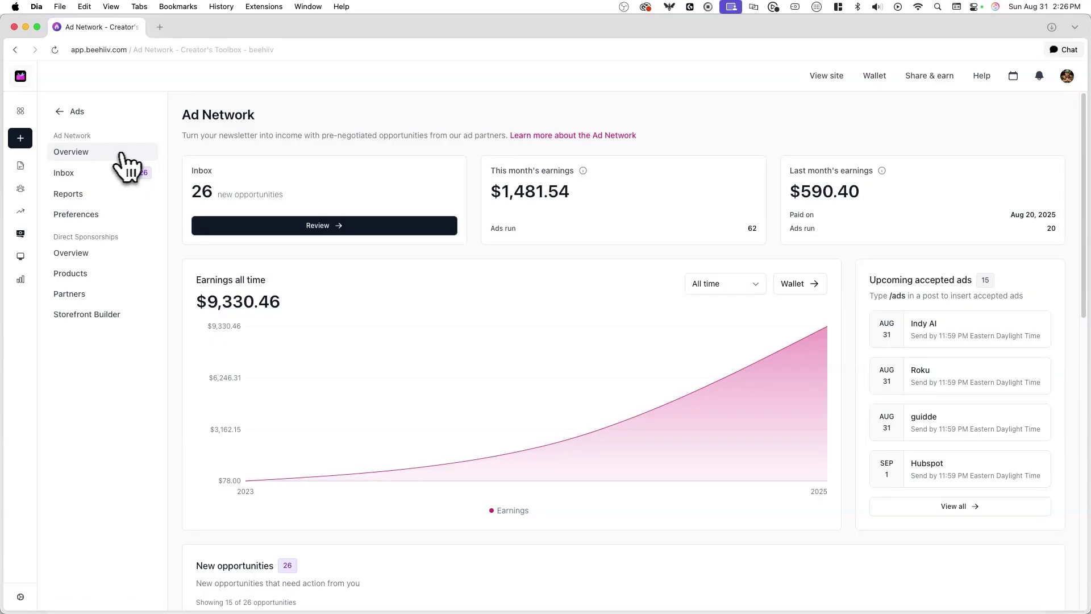
left_click_drag(1085, 211, 1073, 519)
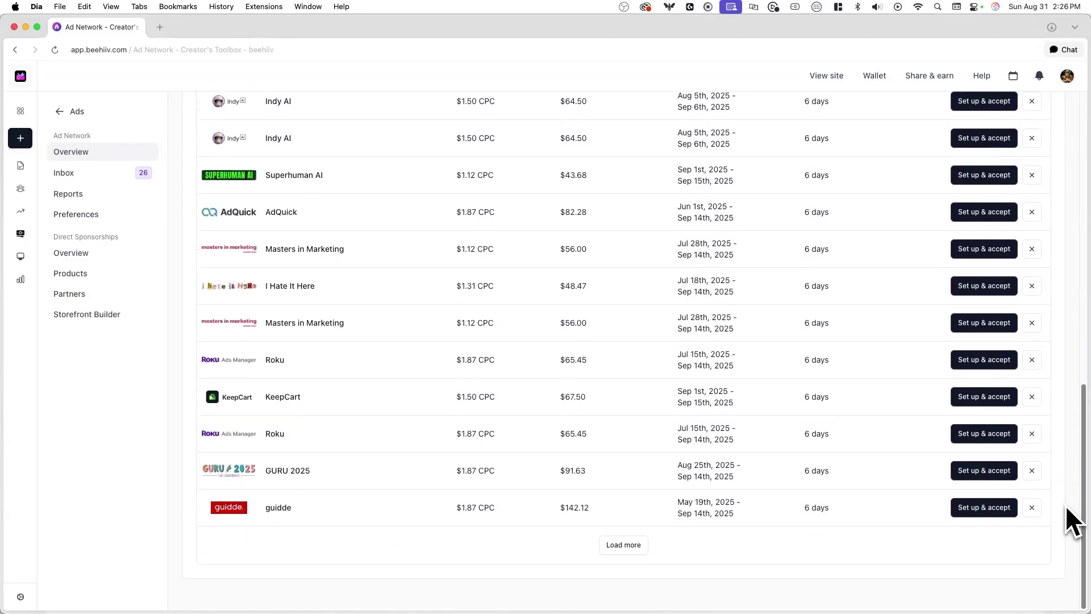